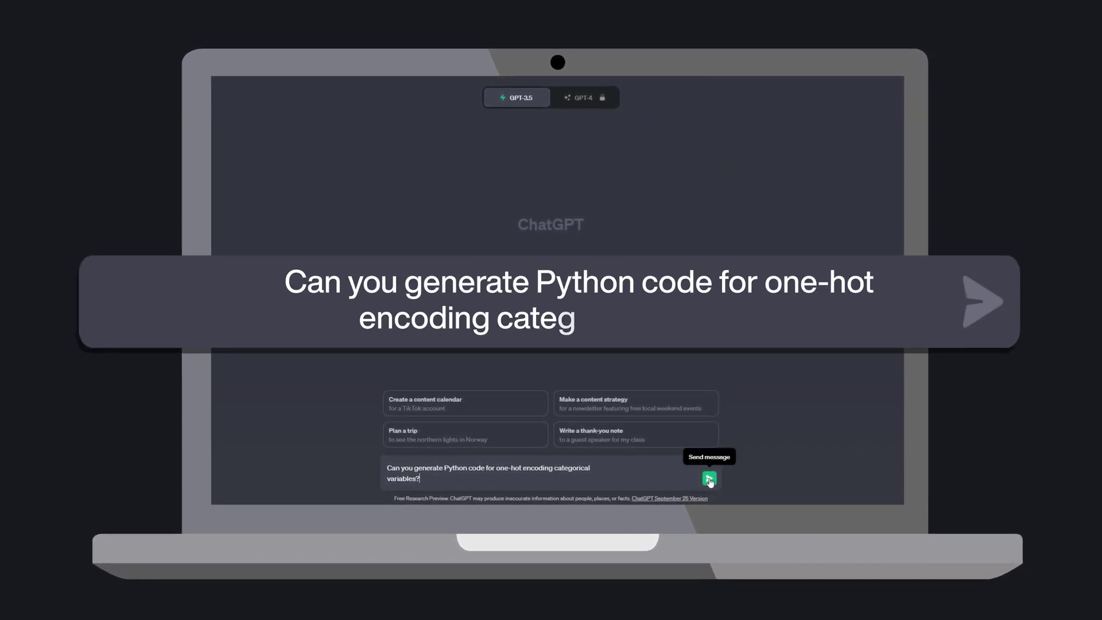
Send the request for pandas one-hot encoding code for the Color column.
{"action": "left_click", "coordinate": [710, 479]}
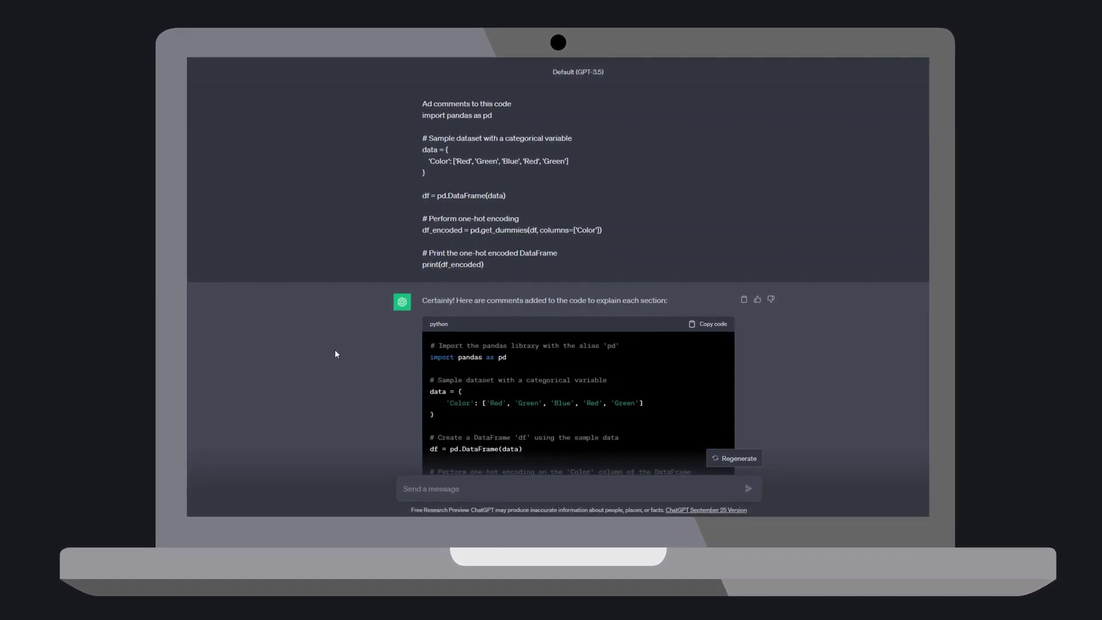
{"action": "scroll", "coordinate": [334, 349], "scroll_direction": "down", "scroll_amount": 5}
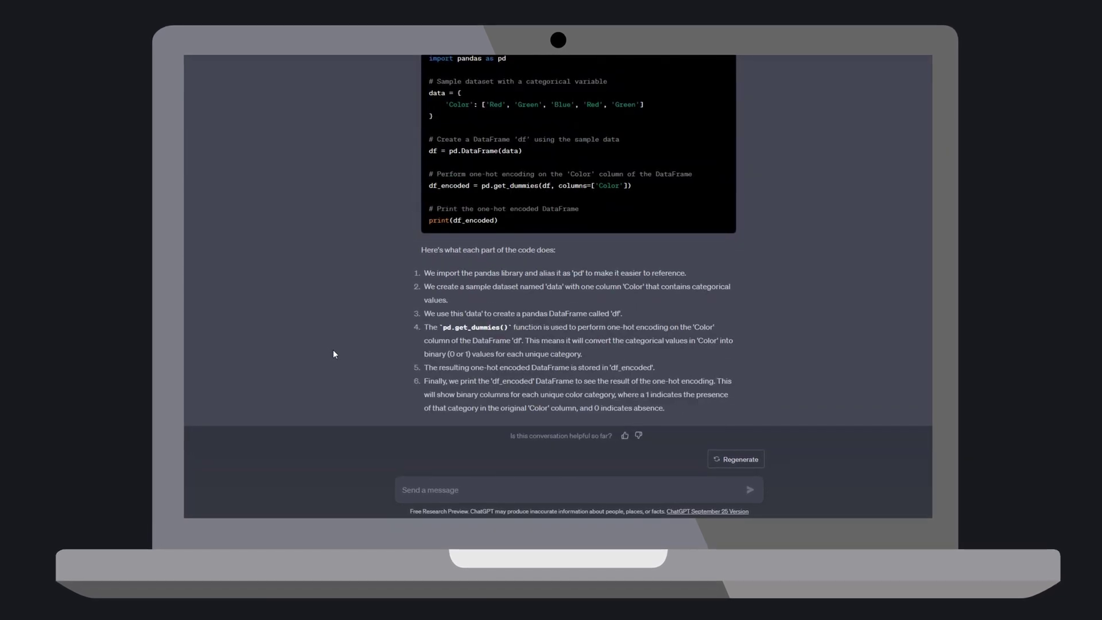